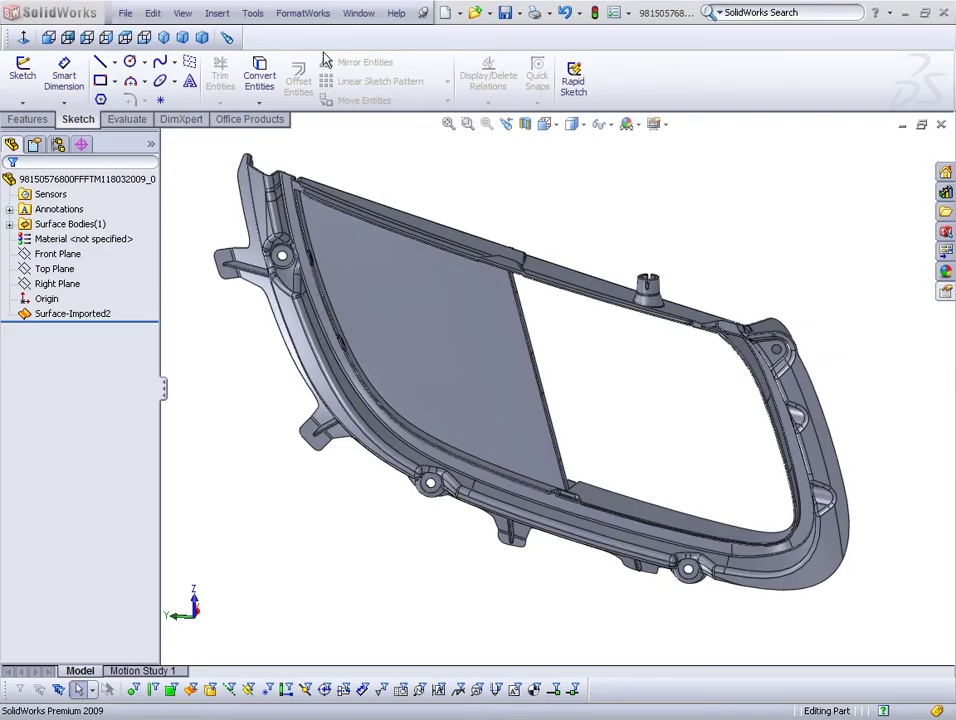
# Show the FormatWorks Manual Repair submenu for the imported Surface-Imported2 grille-frame part.
pyautogui.click(301, 13)
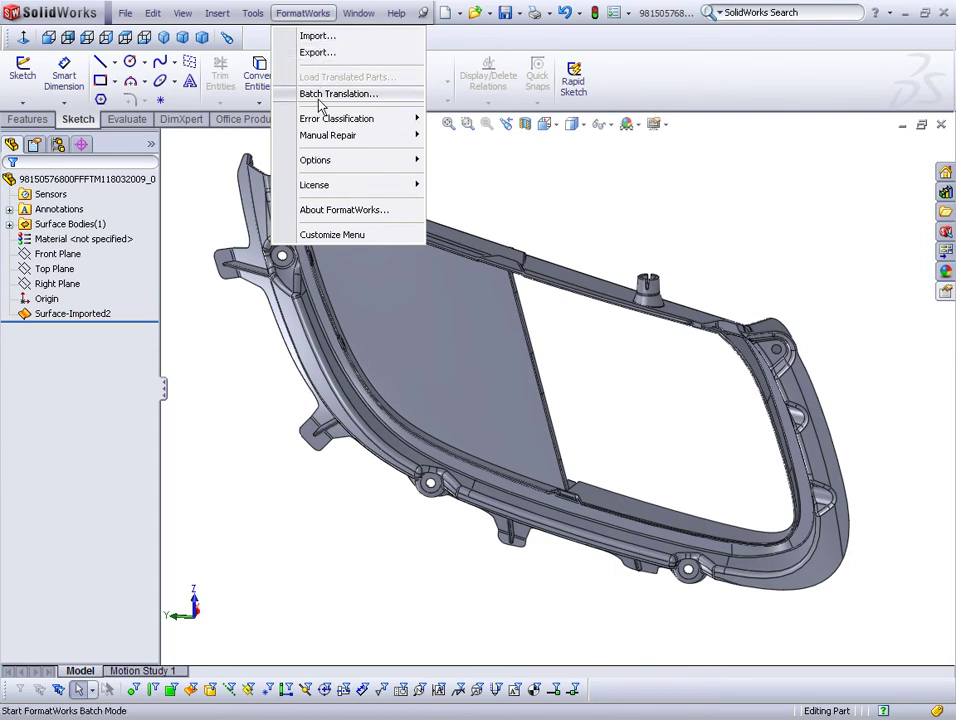
pyautogui.moveTo(320, 143)
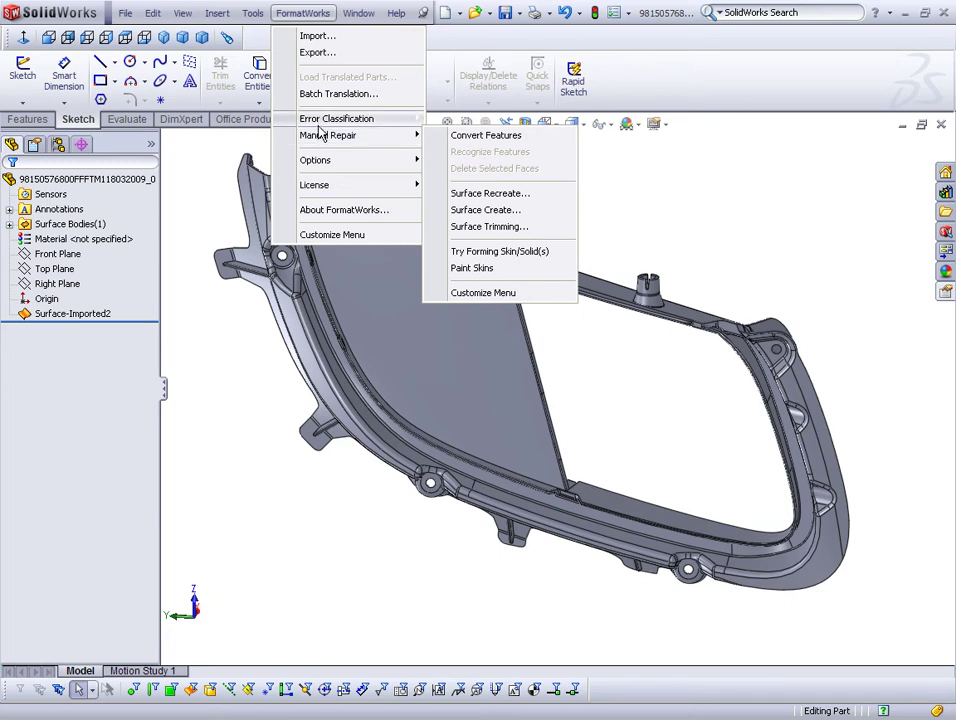
# Run Search for Problem Areas on the grille frame and expand the Open Edges results.
pyautogui.moveTo(330, 119)
pyautogui.click(496, 119)
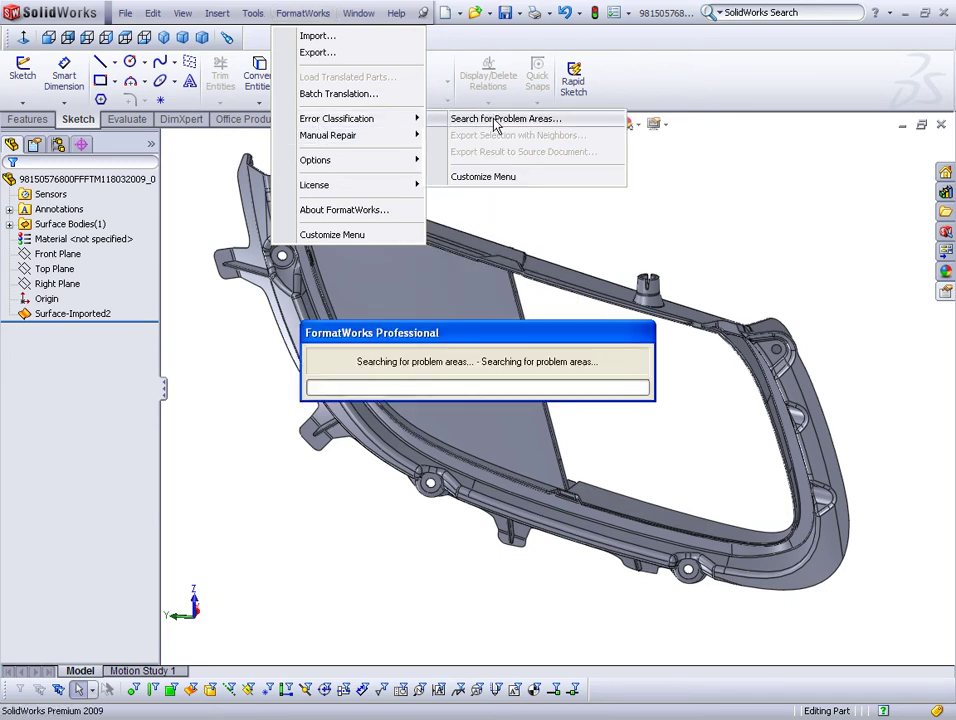
pyautogui.click(24, 227)
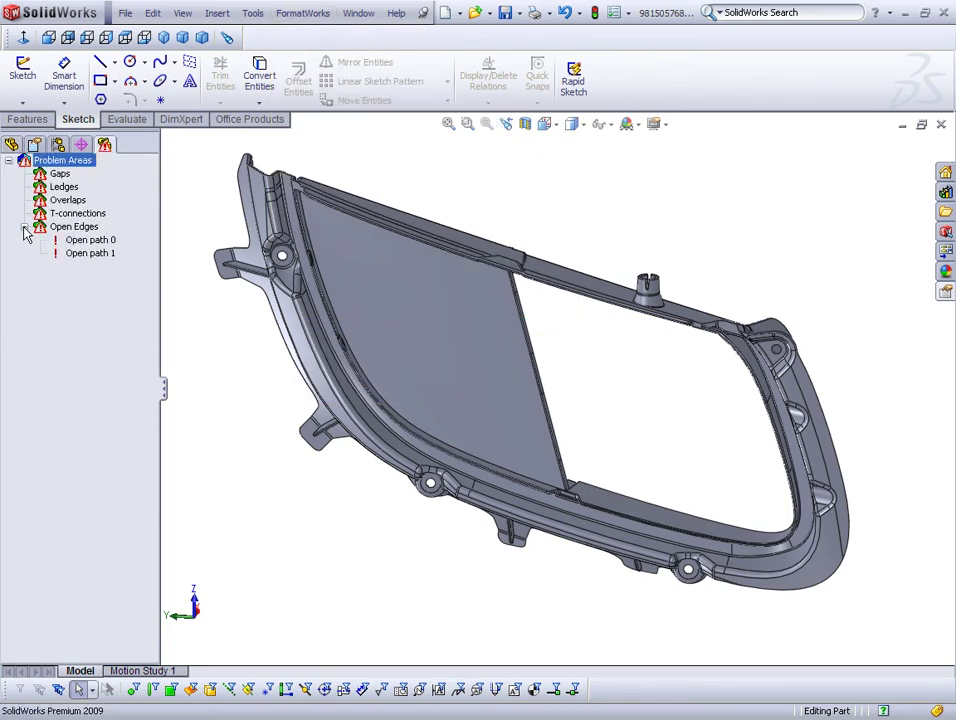
# Zoom to Open path 0, then Open path 1, then zoom to fit the whole part.
pyautogui.click(102, 243)
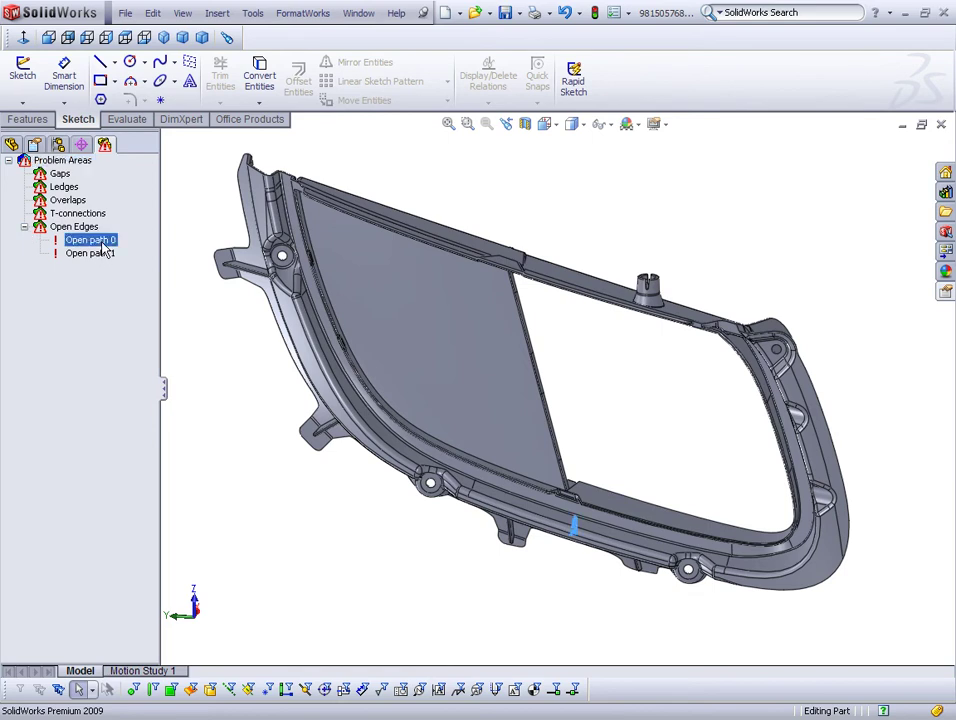
pyautogui.click(486, 124)
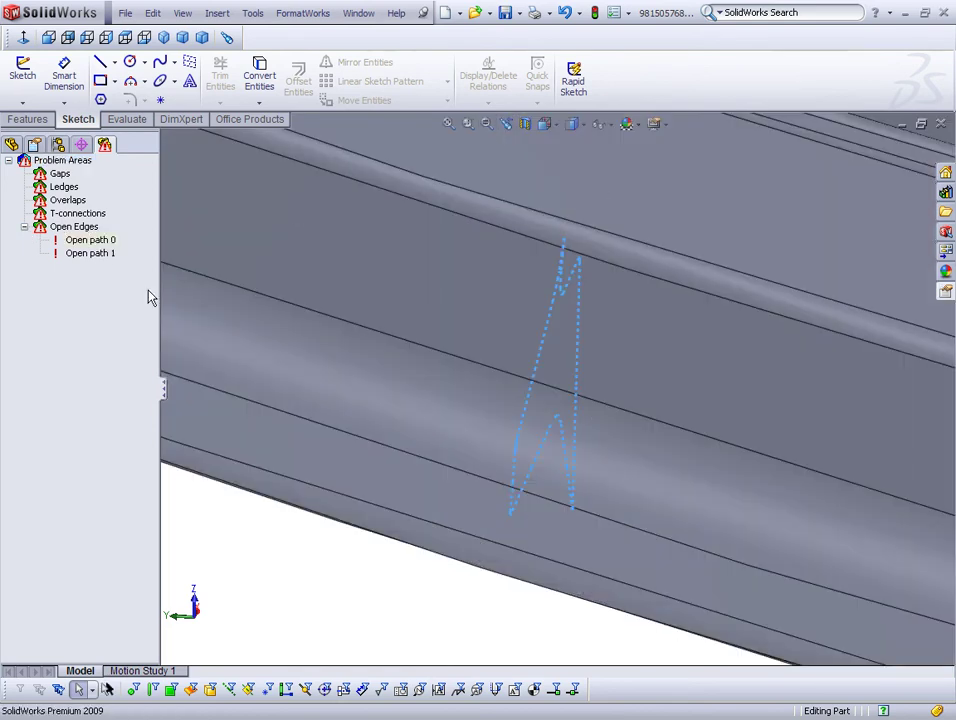
pyautogui.click(90, 253)
pyautogui.click(488, 124)
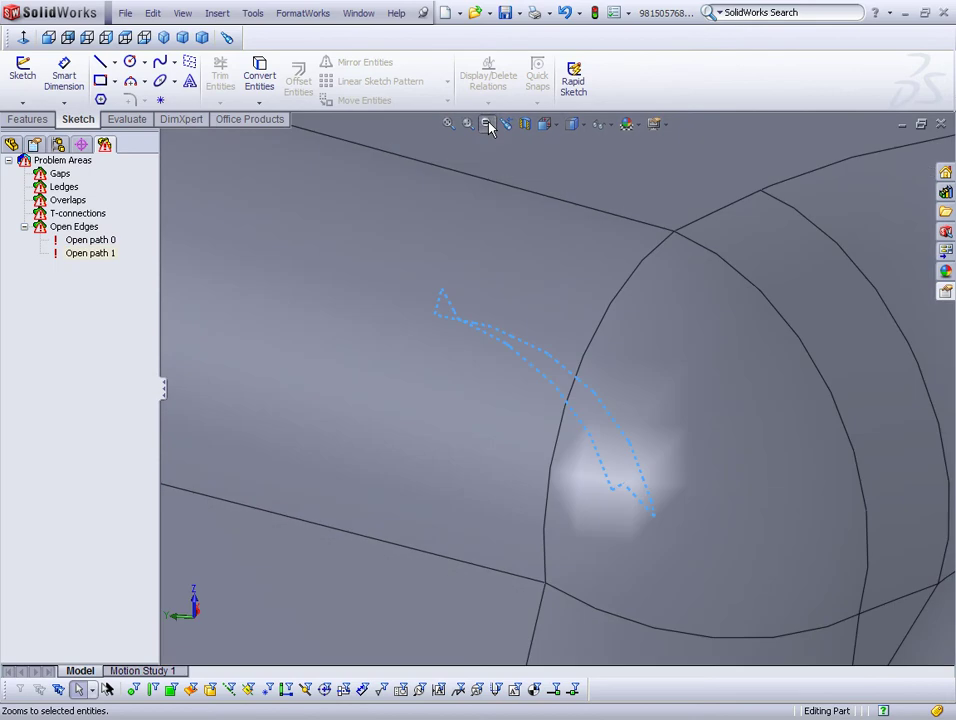
pyautogui.click(448, 124)
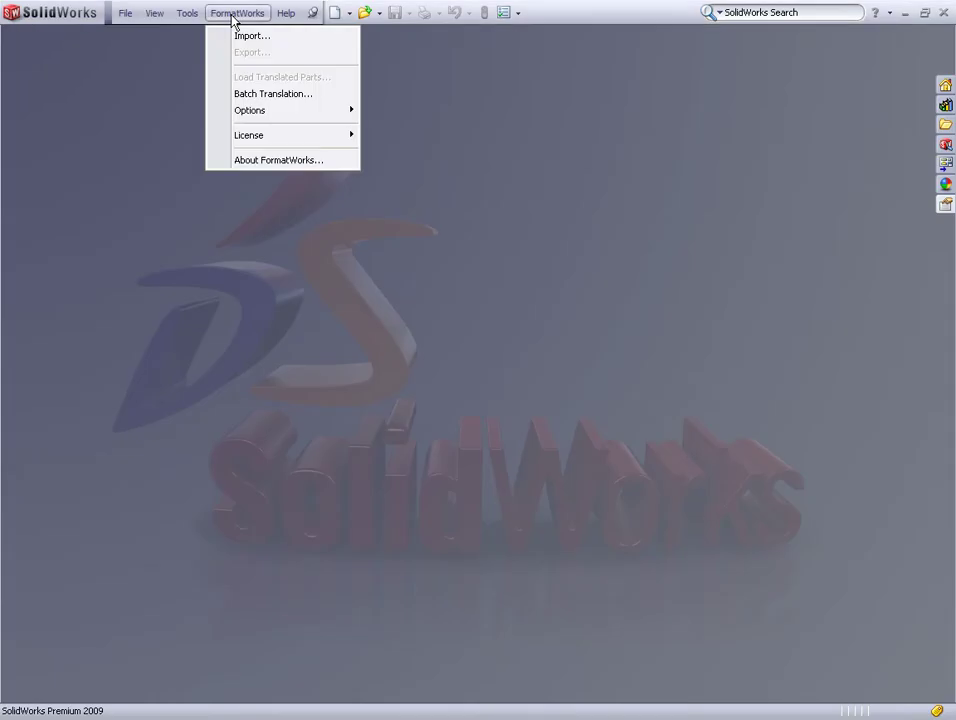
# Import the STEP file FDR-BC3P-7A092-CA through FormatWorks Import with the STEP file filter.
pyautogui.click(239, 41)
pyautogui.moveTo(503, 207); pyautogui.dragTo(561, 204)
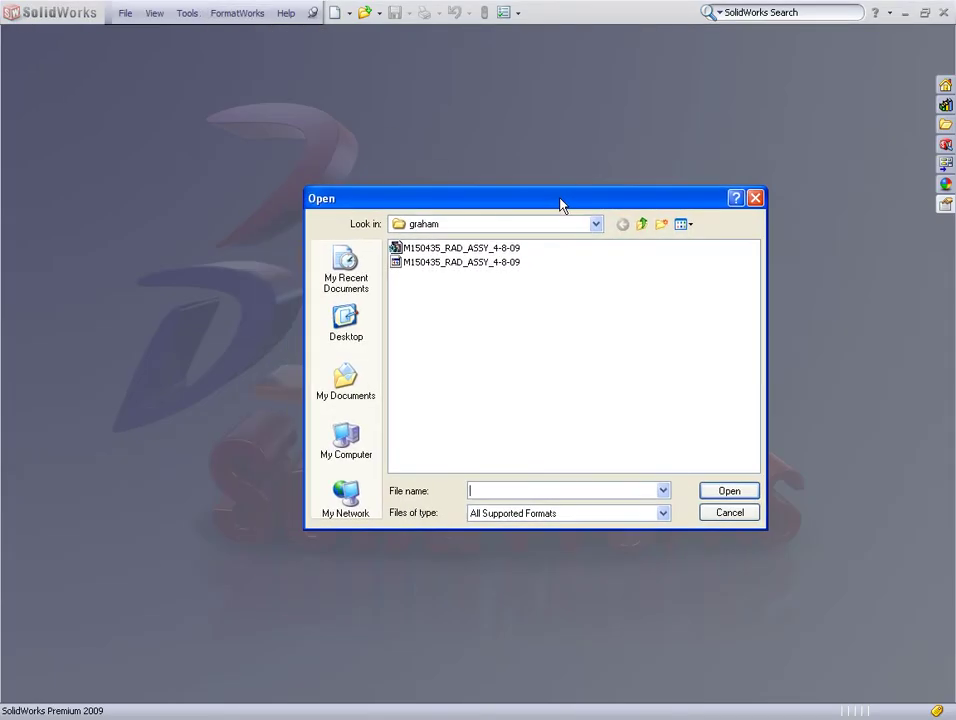
pyautogui.click(663, 513)
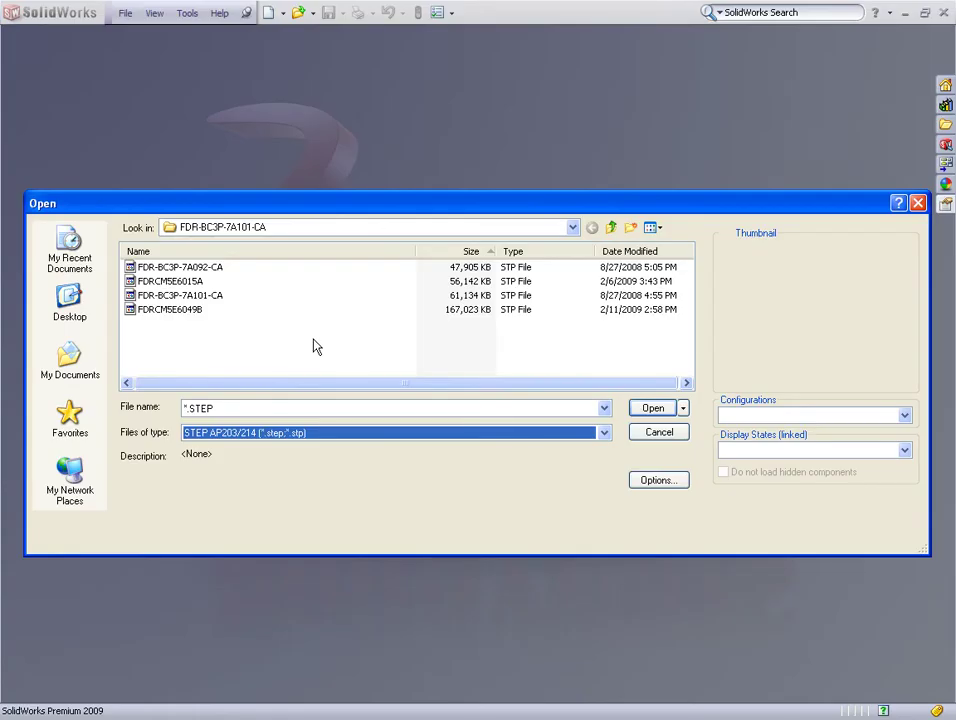
pyautogui.click(165, 268)
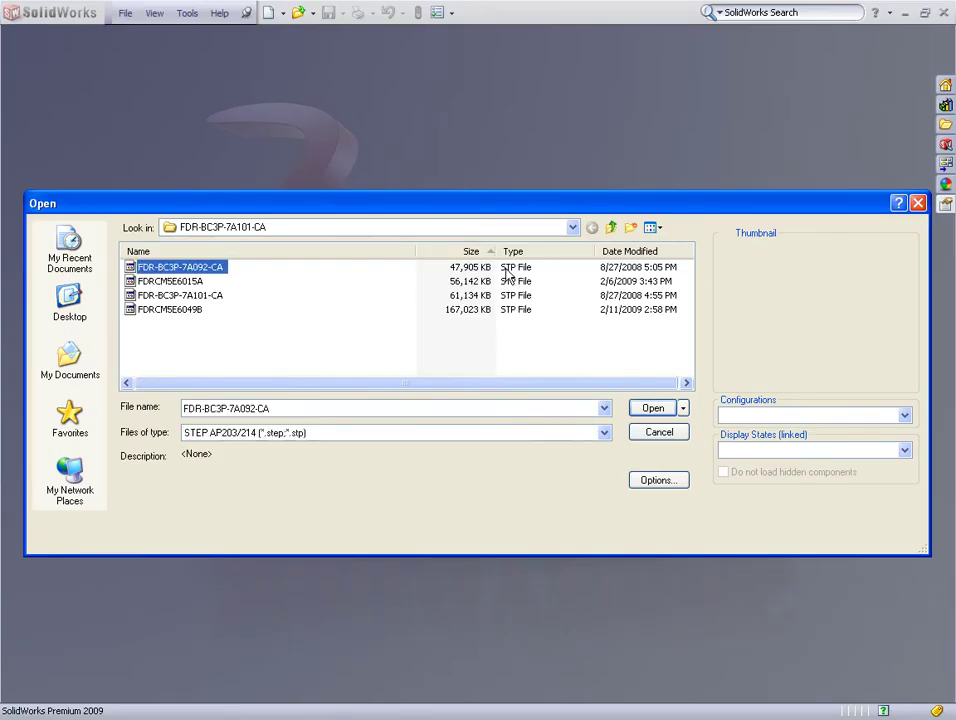
pyautogui.press('Return')
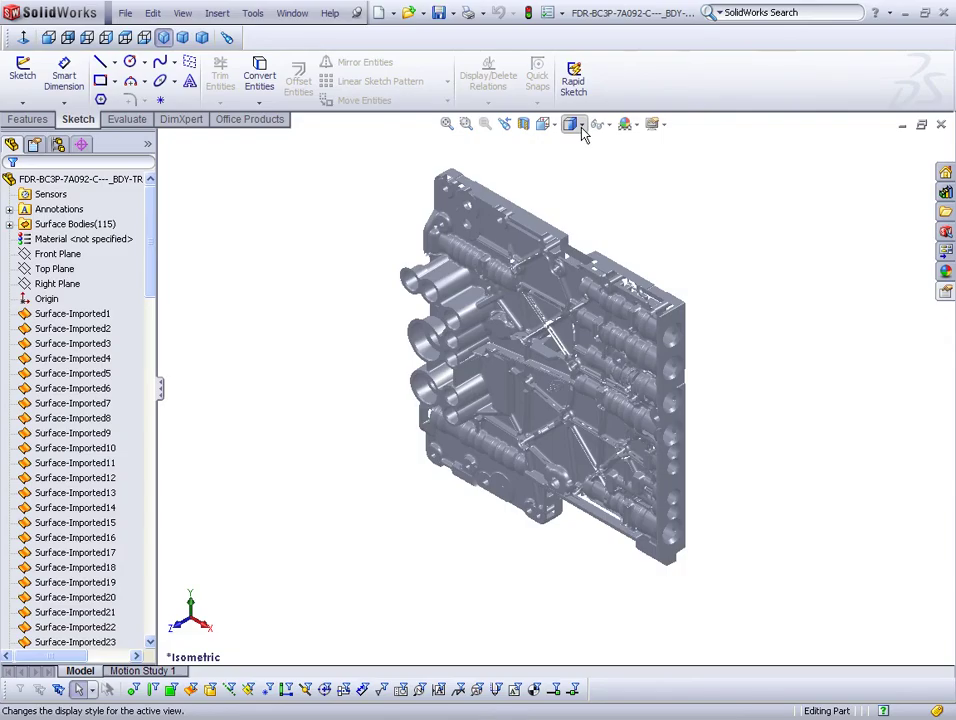
# Change the display style, reorient and zoom the 115-surface STEP model, then return to Select mode.
pyautogui.click(572, 128)
pyautogui.click(572, 145)
pyautogui.click(466, 123)
pyautogui.rightClick(243, 203)
pyautogui.click(262, 204)
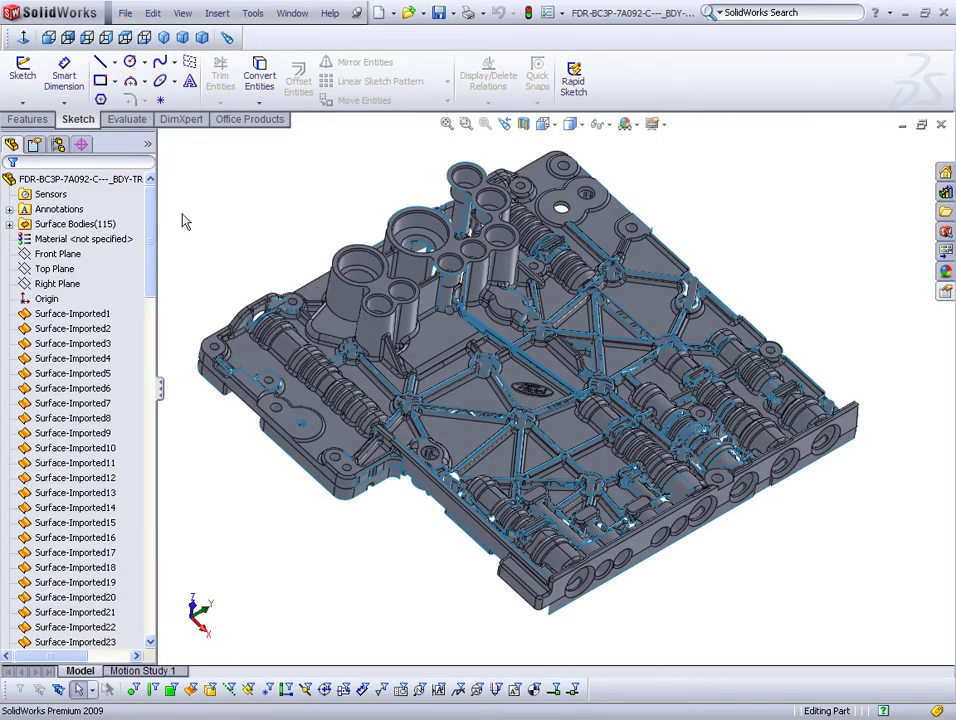
pyautogui.moveTo(152, 208)
pyautogui.mouseDown()
pyautogui.moveTo(148, 544)
pyautogui.moveTo(155, 207)
pyautogui.mouseUp()
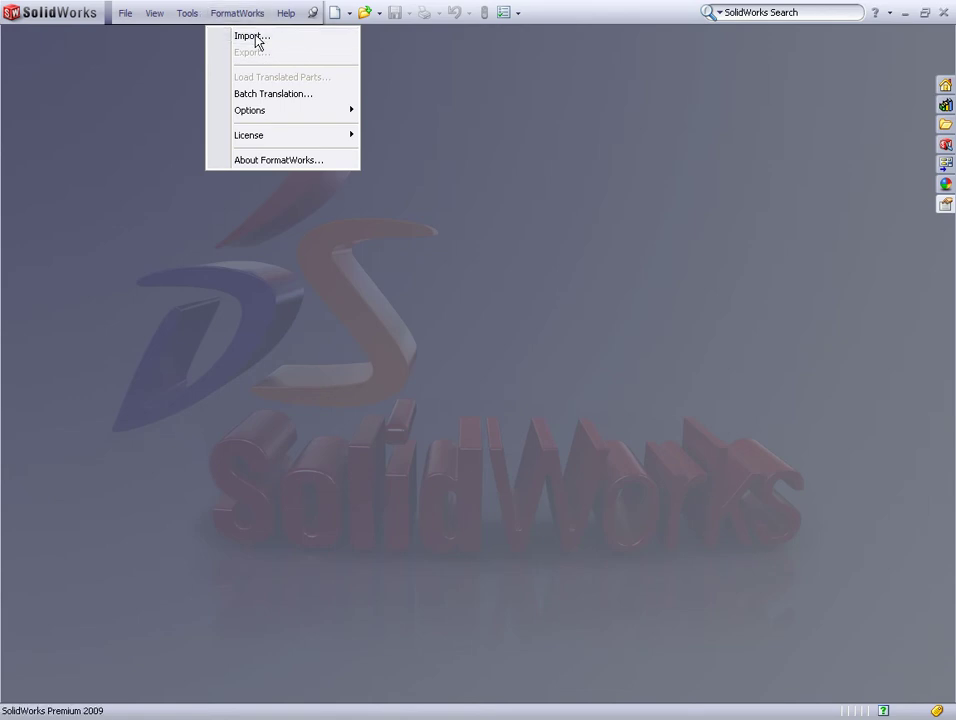
# Filter the FormatWorks Import list to CATIA5 (*.CATPart;*.CATProduct) files shown in Details view.
pyautogui.click(255, 38)
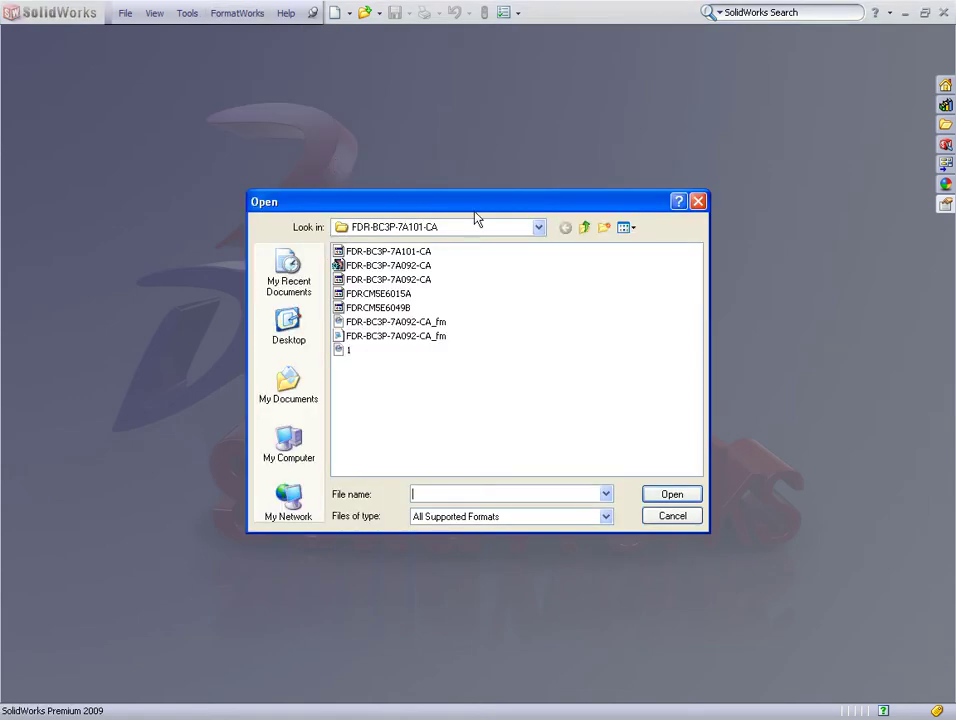
pyautogui.moveTo(477, 201); pyautogui.dragTo(504, 200)
pyautogui.click(632, 515)
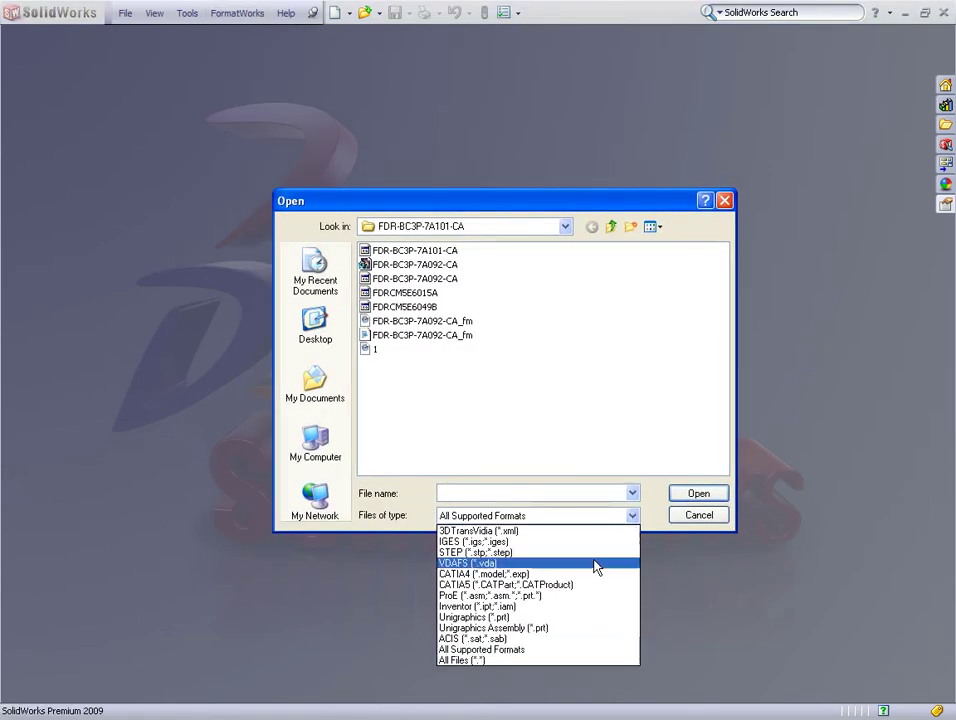
pyautogui.click(585, 584)
pyautogui.click(657, 229)
pyautogui.click(669, 302)
pyautogui.click(499, 251)
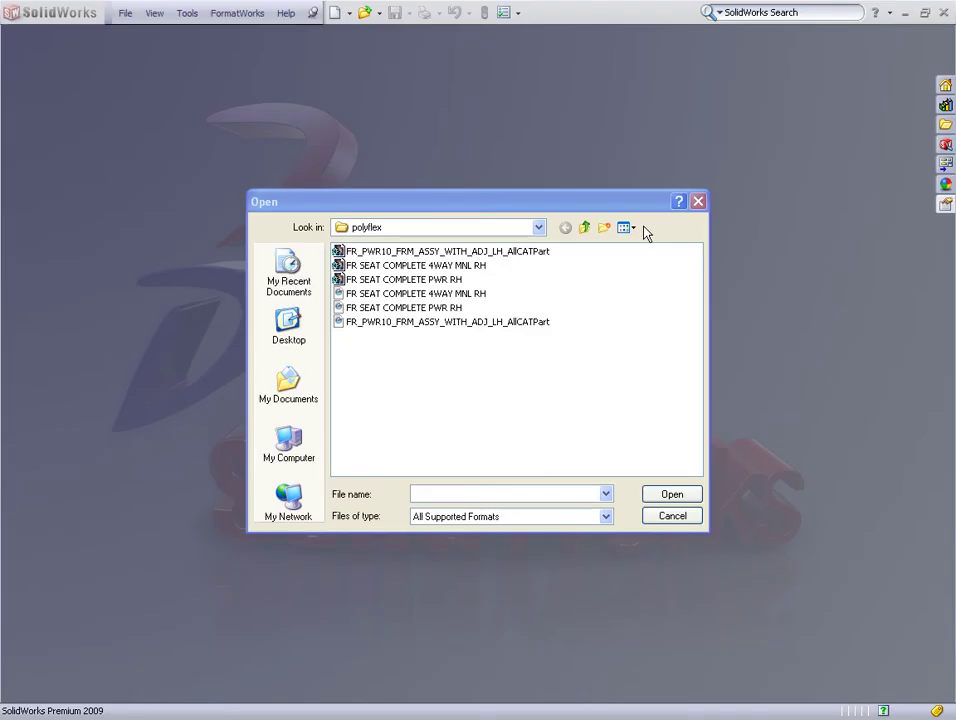
# Open FR_PWR10_FRM_ASSY_WITH_ADJ_LH_AllCATPart from the Details list and choose Normal Preview.
pyautogui.click(628, 227)
pyautogui.click(650, 317)
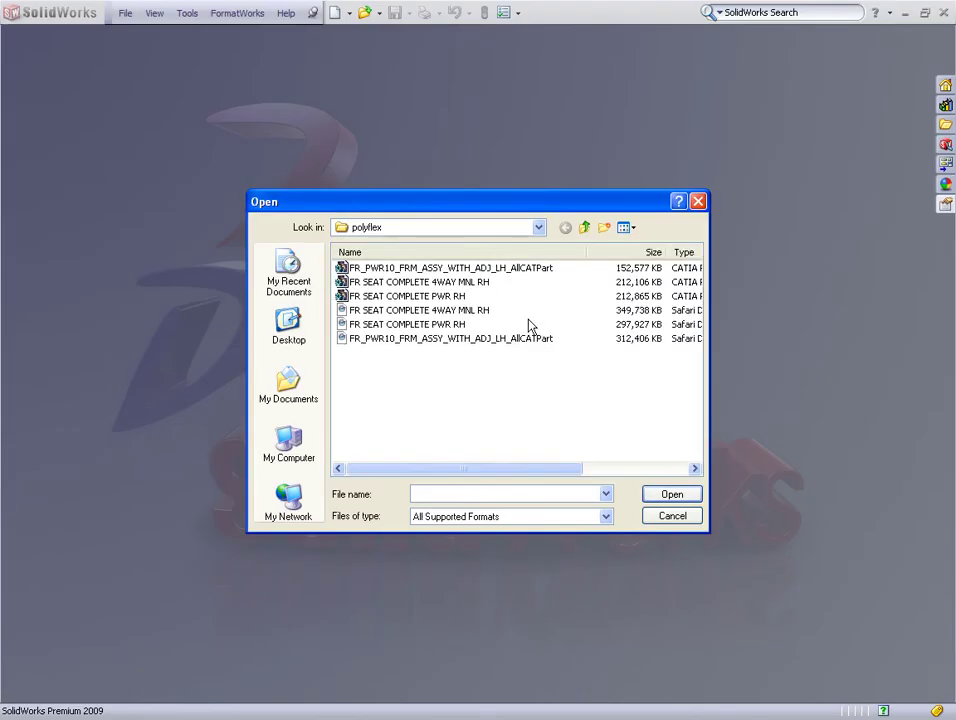
pyautogui.click(468, 268)
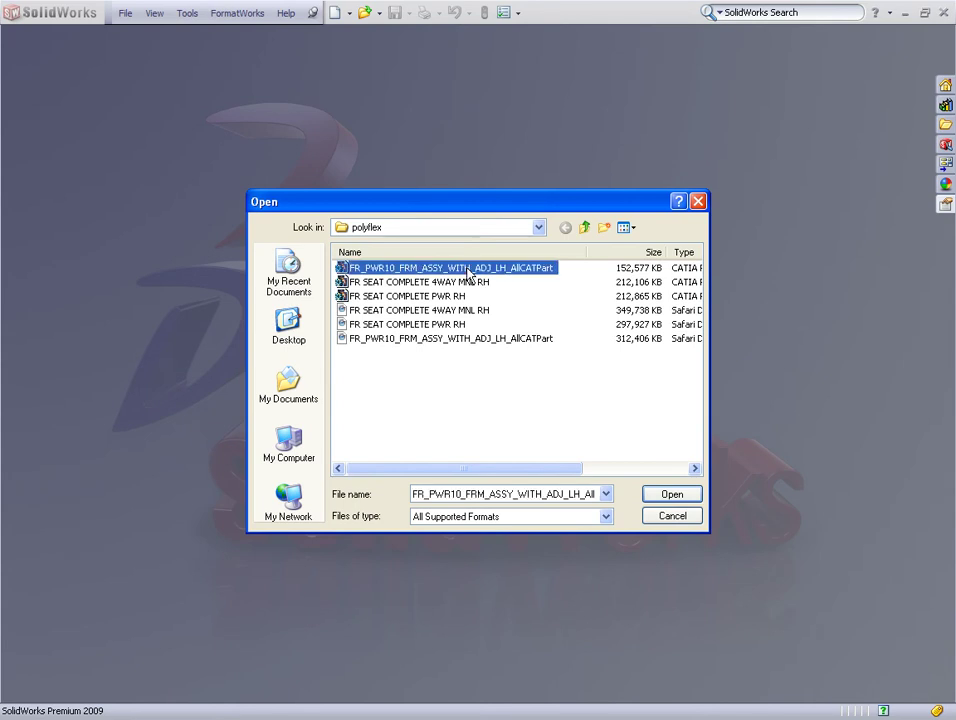
pyautogui.click(659, 495)
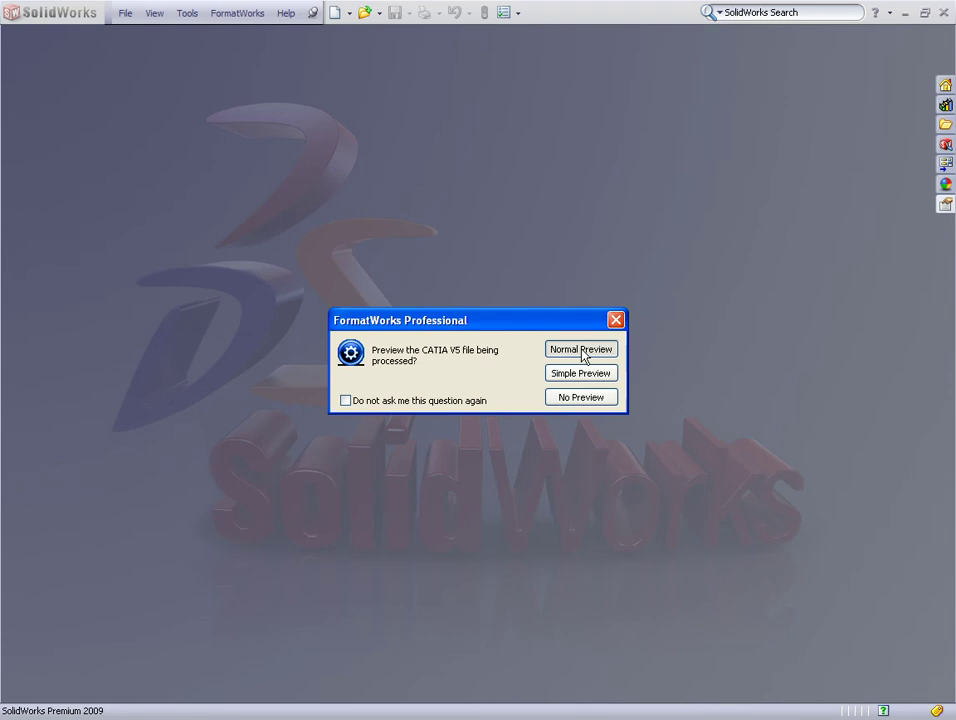
pyautogui.click(581, 350)
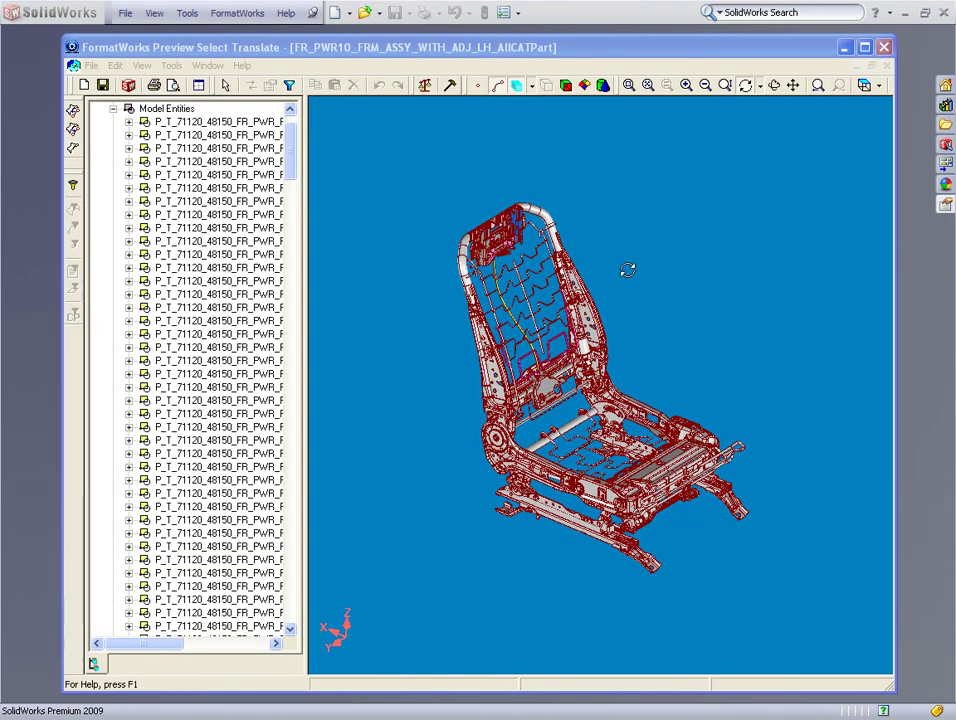
# Zoom in on the seat frame and pick its side rail part in Select mode.
pyautogui.scroll(5, 610, 420)
pyautogui.scroll(5, 654, 441)
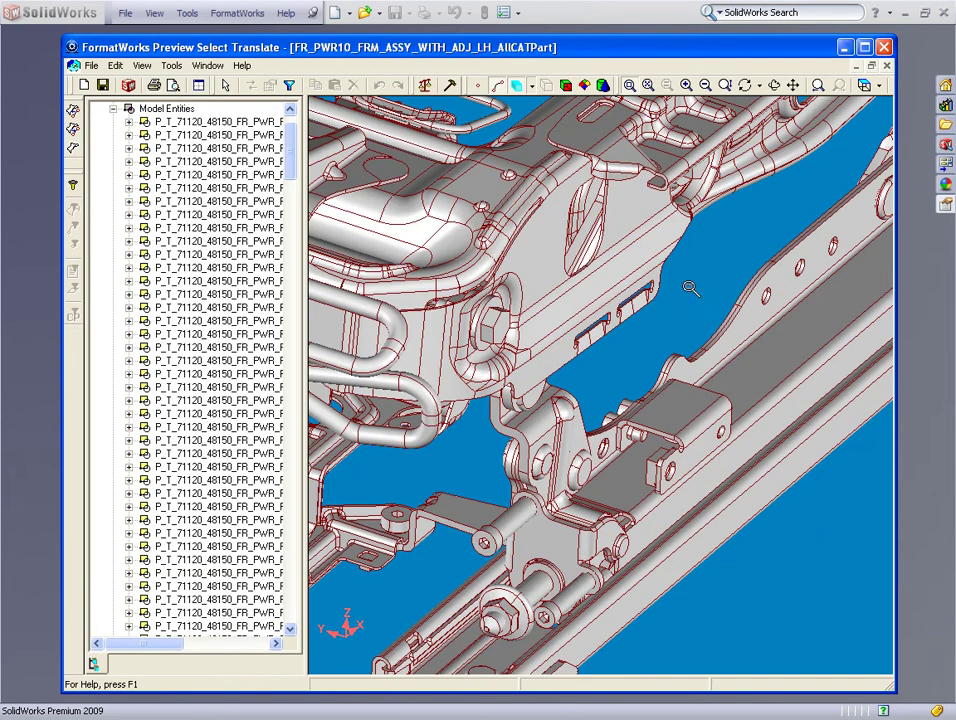
pyautogui.rightClick(658, 246)
pyautogui.click(685, 253)
pyautogui.click(864, 232)
# Mark the rail with Select/Unselect in the model tree, then copy it.
pyautogui.rightClick(660, 237)
pyautogui.click(722, 265)
pyautogui.rightClick(175, 387)
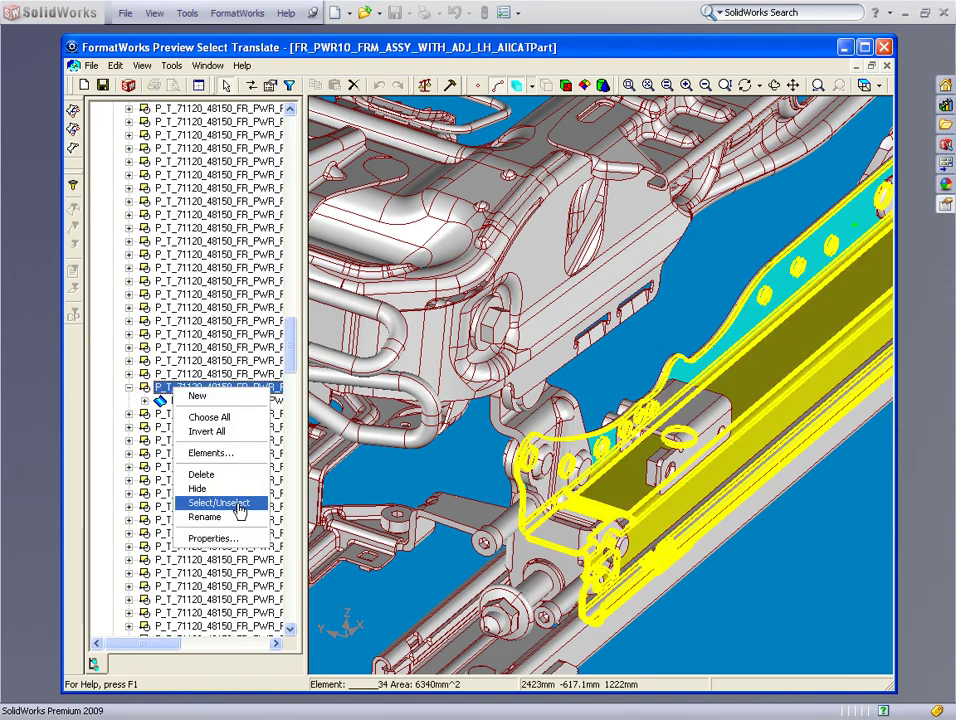
pyautogui.click(240, 508)
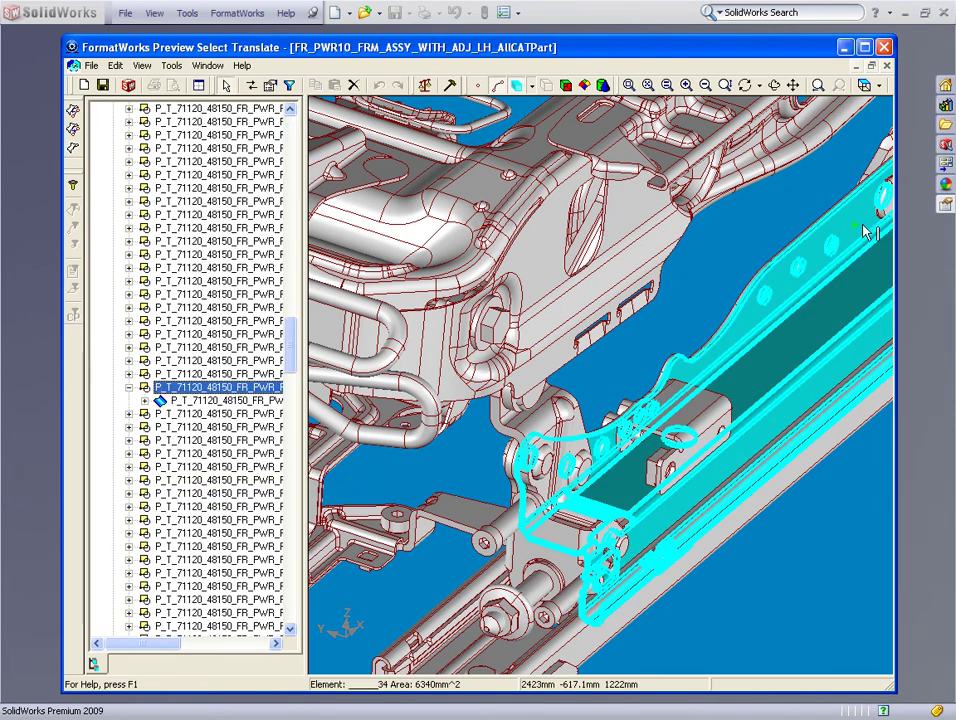
pyautogui.rightClick(669, 226)
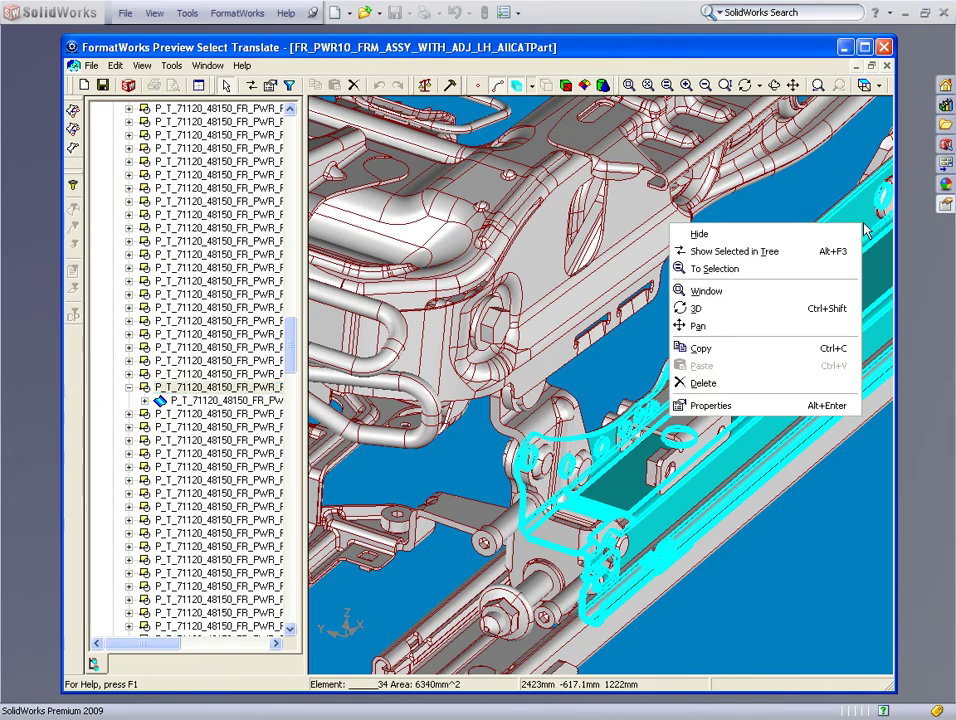
pyautogui.click(702, 348)
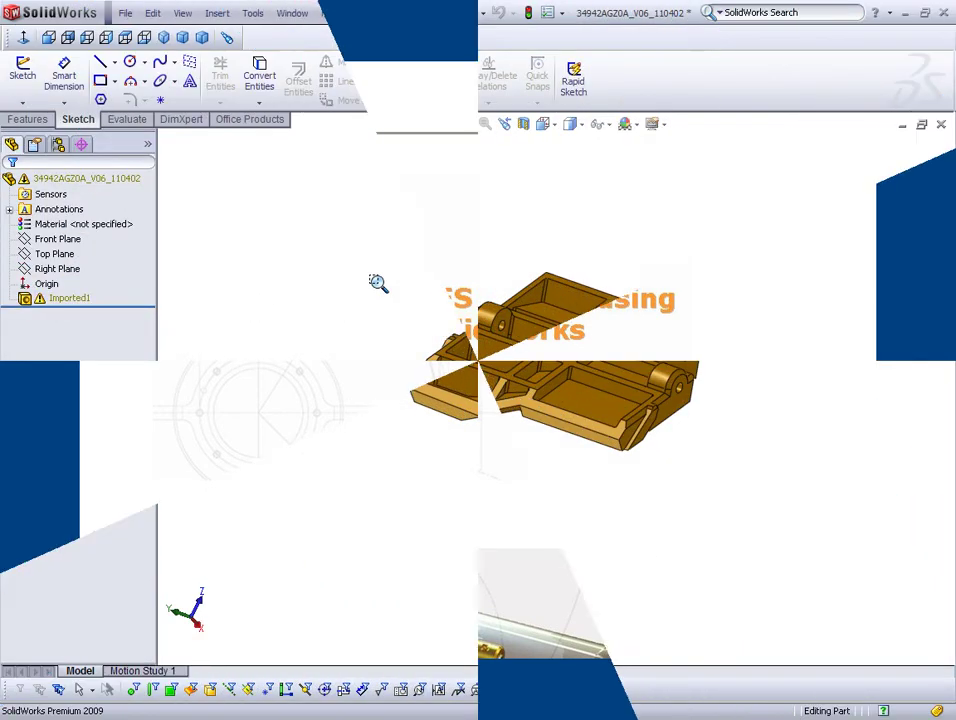
pyautogui.moveTo(370, 275); pyautogui.dragTo(735, 498)
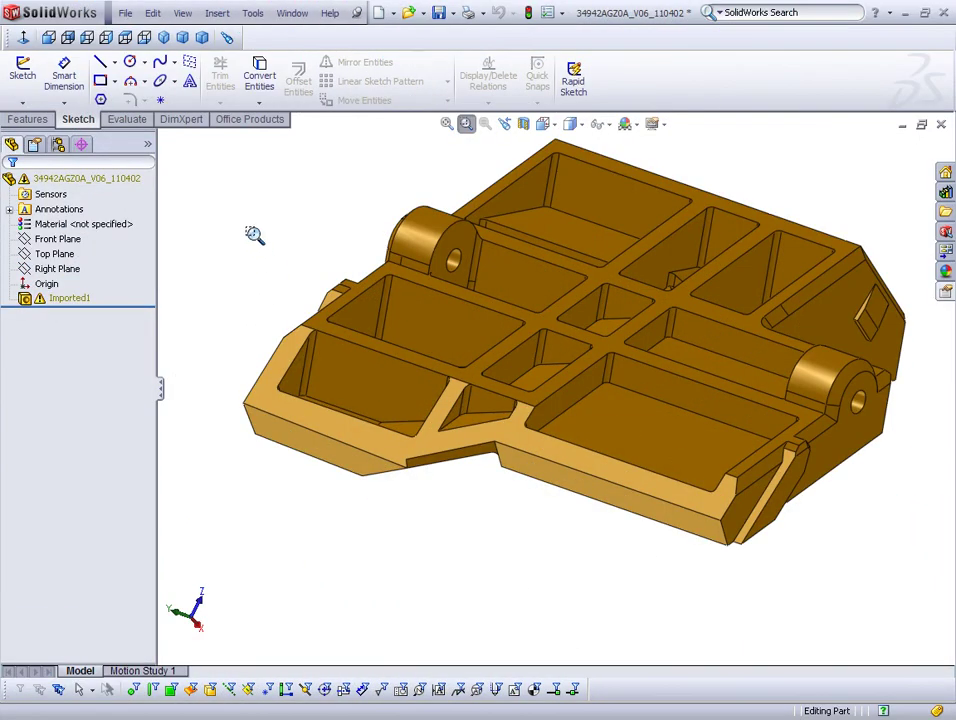
pyautogui.rightClick(252, 233)
pyautogui.click(295, 262)
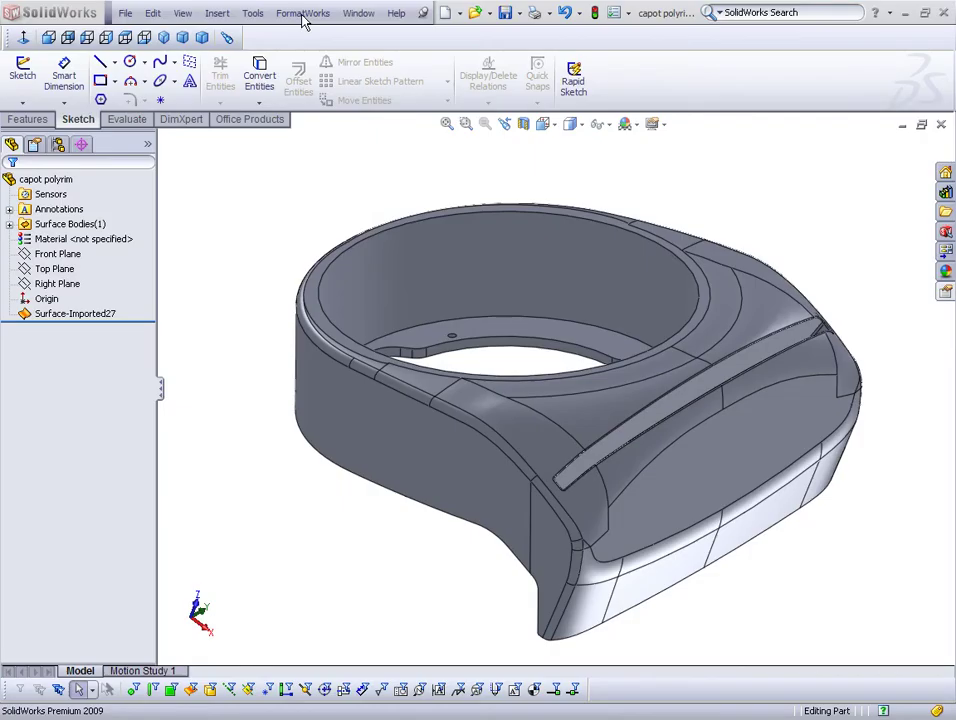
# Run Search for Problem Areas on the capot polyrim part and expand Open Edges.
pyautogui.click(303, 14)
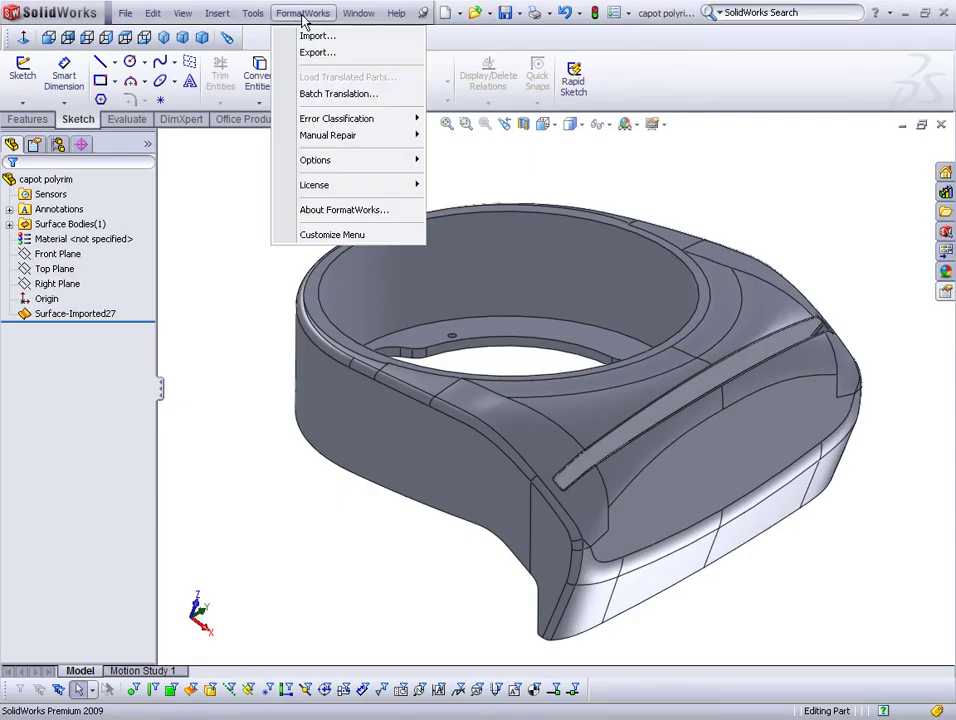
pyautogui.moveTo(360, 119)
pyautogui.click(510, 120)
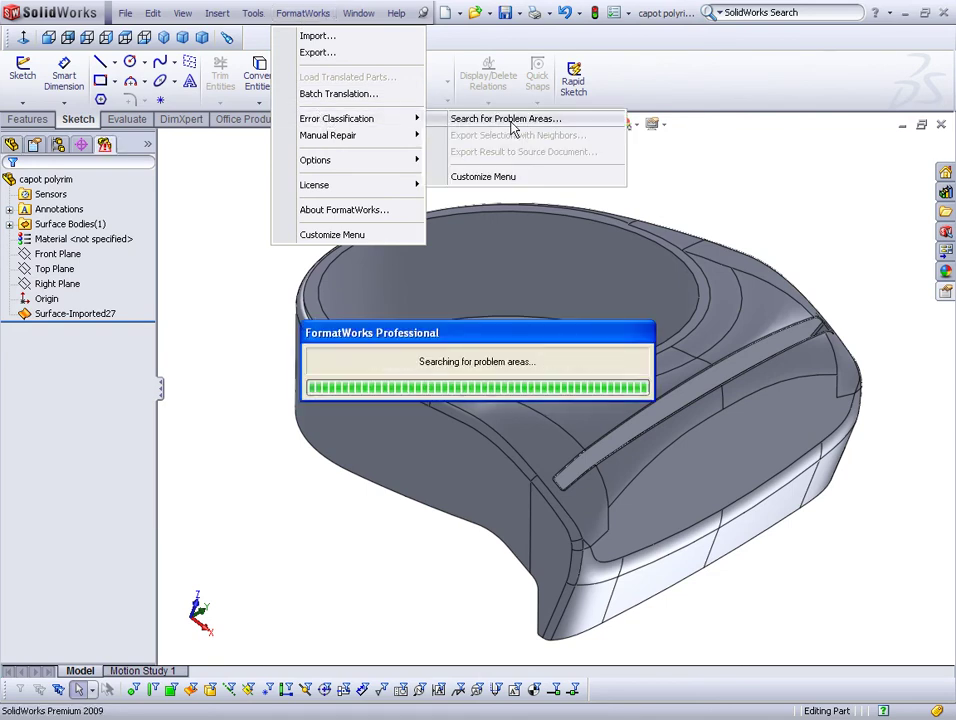
pyautogui.click(25, 229)
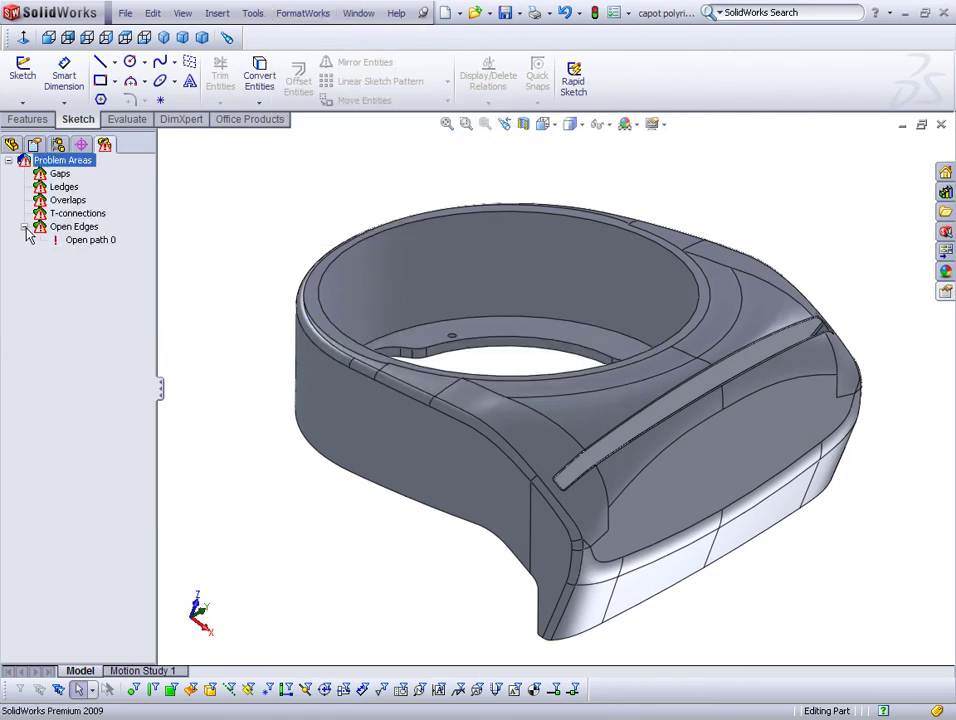
# Export Open path 0 to a separate document.
pyautogui.click(108, 243)
pyautogui.rightClick(116, 243)
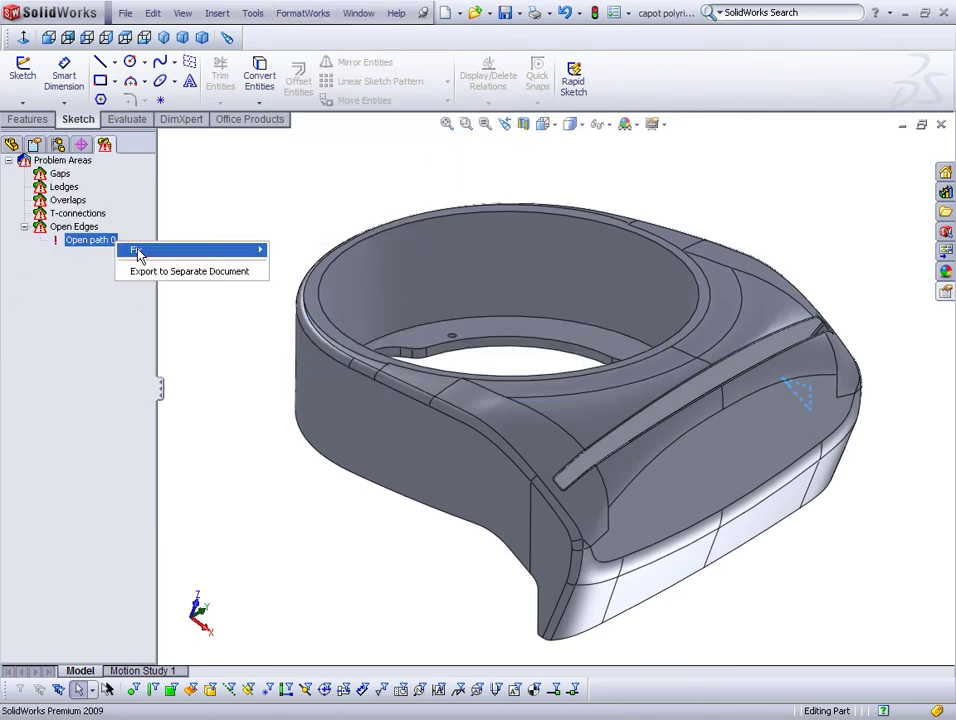
pyautogui.click(190, 273)
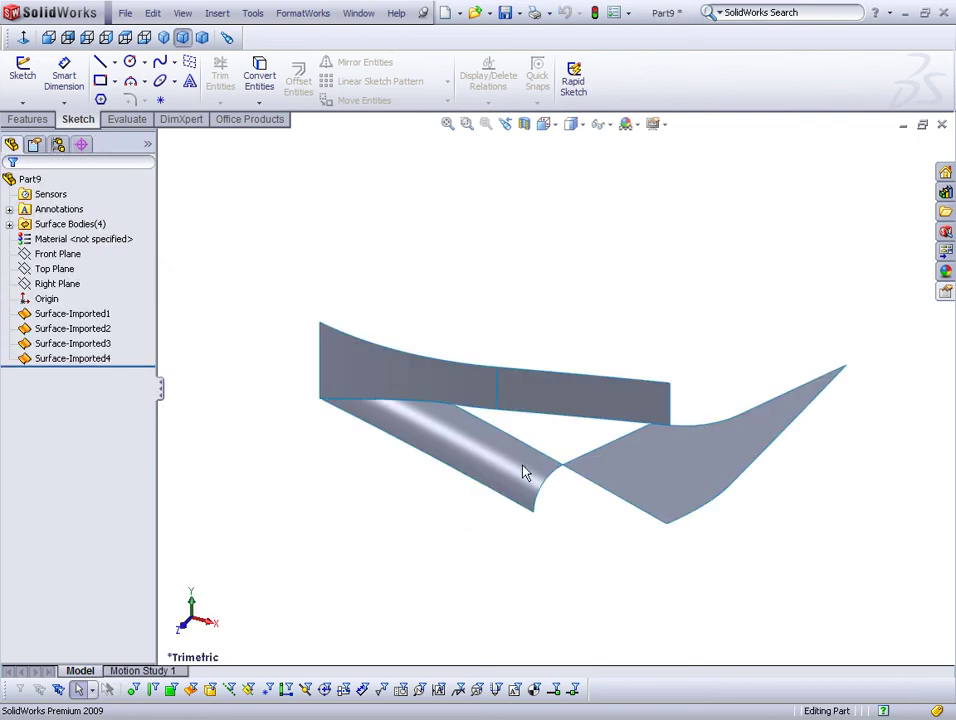
# Patch the triangular gap using Surface Create on its four selected boundary edges.
pyautogui.click(489, 420)
pyautogui.keyDown('ctrl'); pyautogui.click(495, 414); pyautogui.keyUp('ctrl')
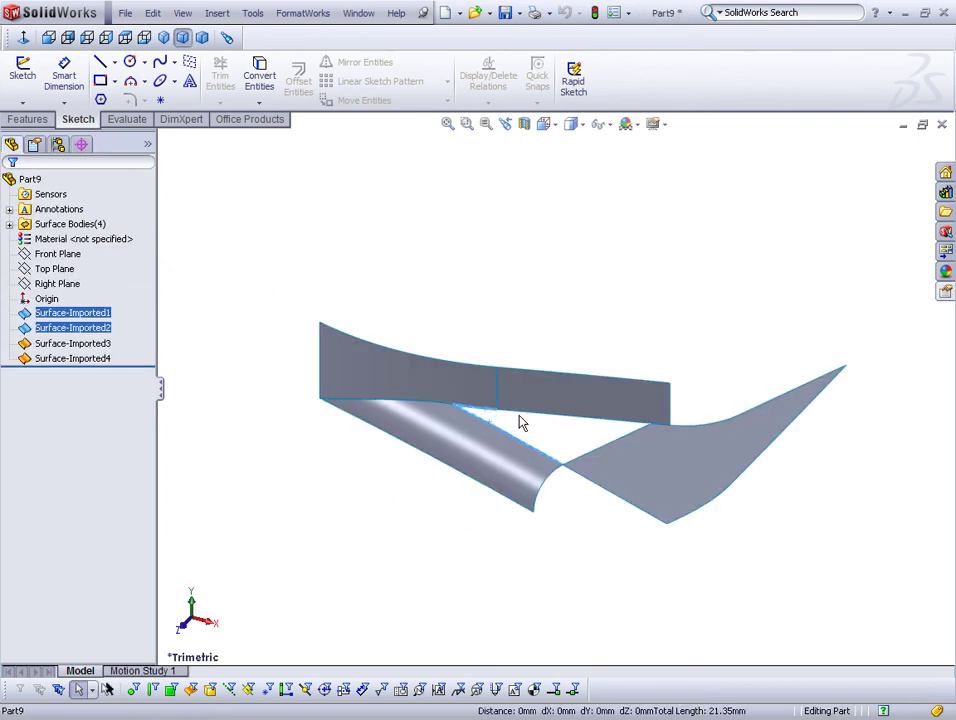
pyautogui.keyDown('ctrl'); pyautogui.click(593, 455); pyautogui.keyUp('ctrl')
pyautogui.keyDown('ctrl'); pyautogui.click(550, 386); pyautogui.keyUp('ctrl')
pyautogui.click(303, 13)
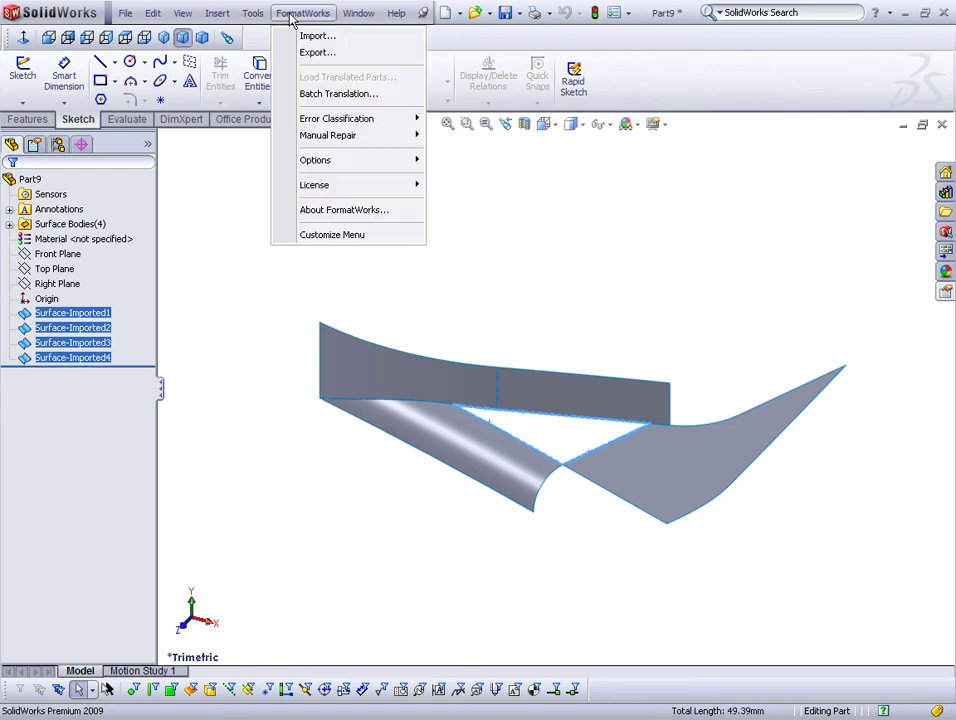
pyautogui.moveTo(332, 138)
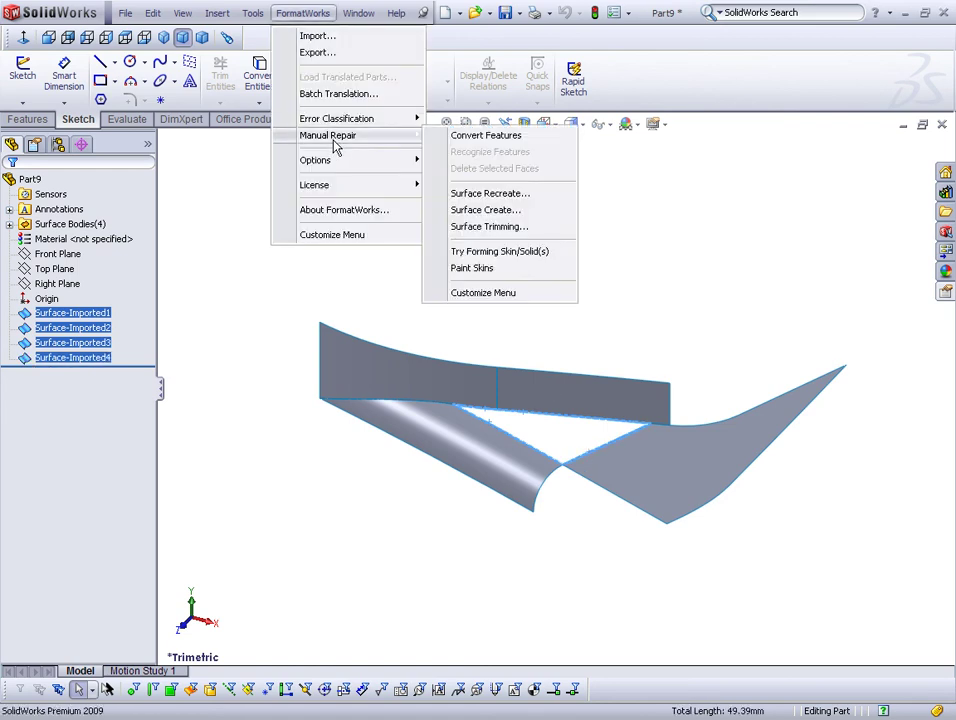
pyautogui.click(486, 211)
pyautogui.click(11, 190)
# Export the repaired result back to the capot polyrim source part and return to Select mode.
pyautogui.click(303, 13)
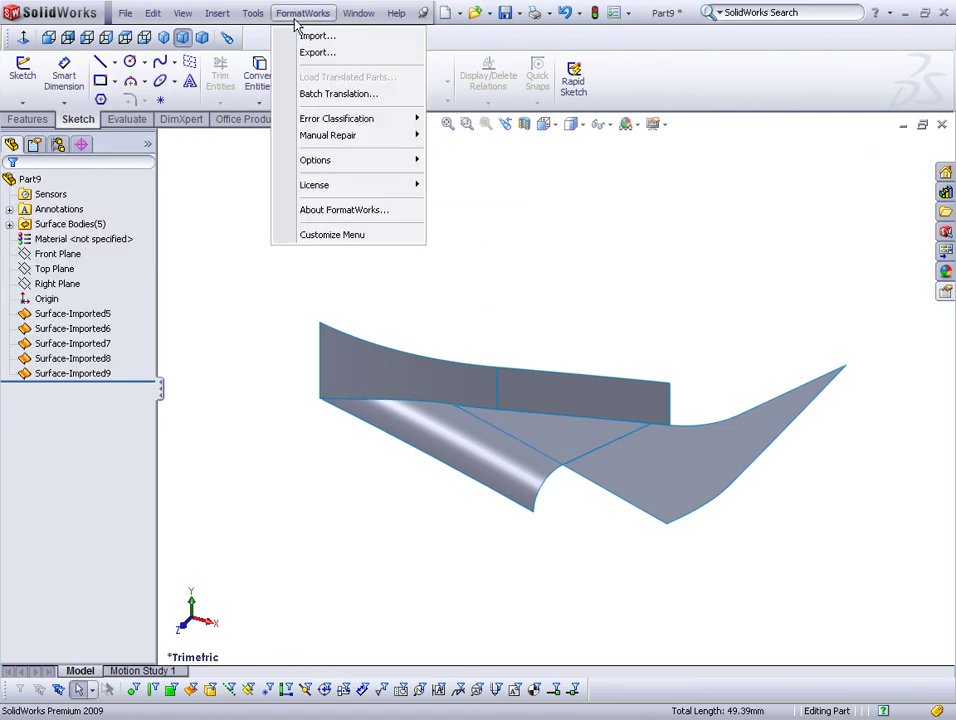
pyautogui.moveTo(400, 118)
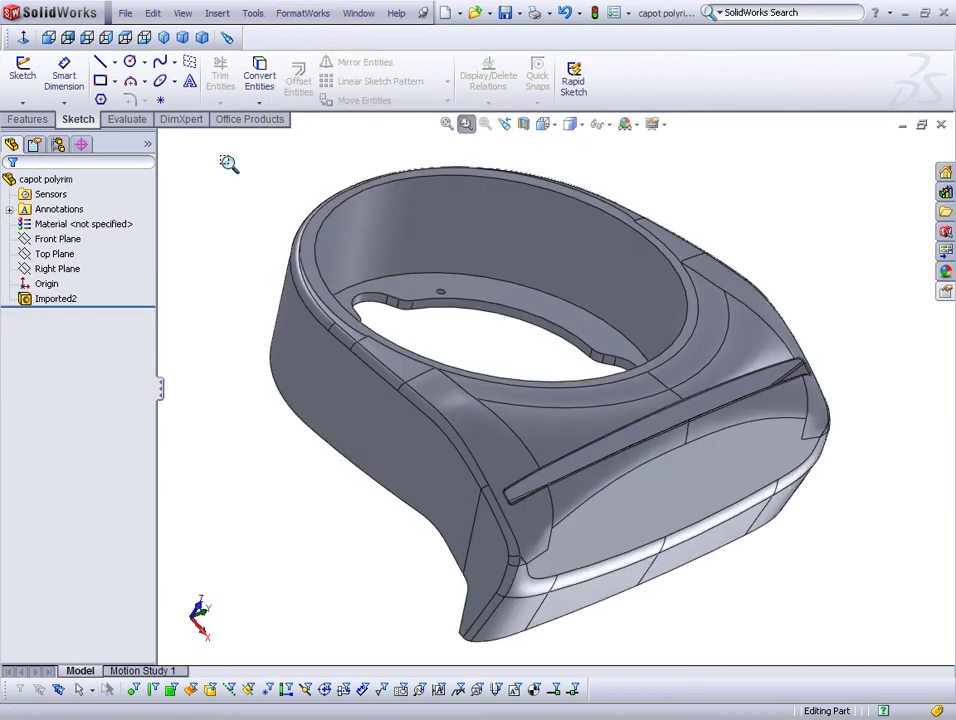
pyautogui.rightClick(228, 162)
pyautogui.click(245, 164)
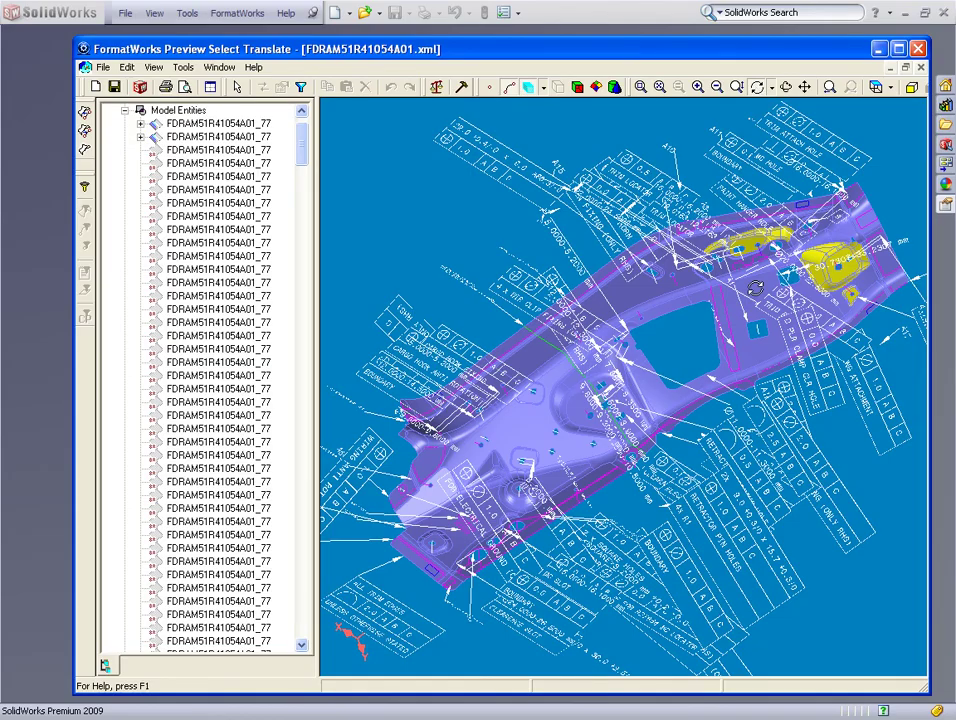
# Zoom in on the D-RING ATTACHMENT PMI callouts of FDRAM51R41054A01.xml.
pyautogui.moveTo(820, 347); pyautogui.dragTo(828, 288)
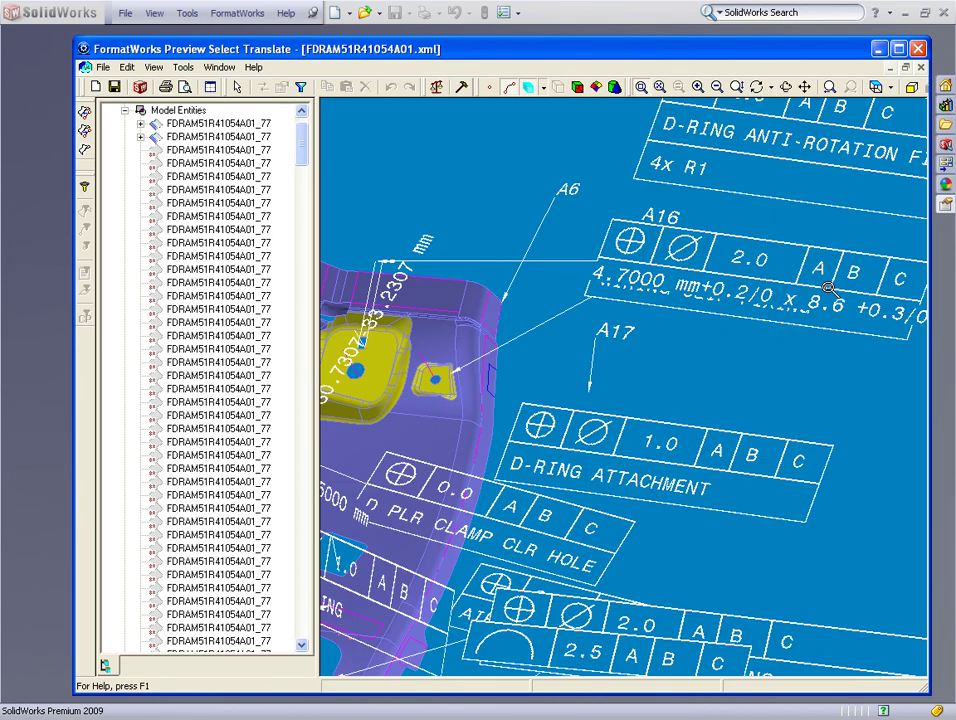